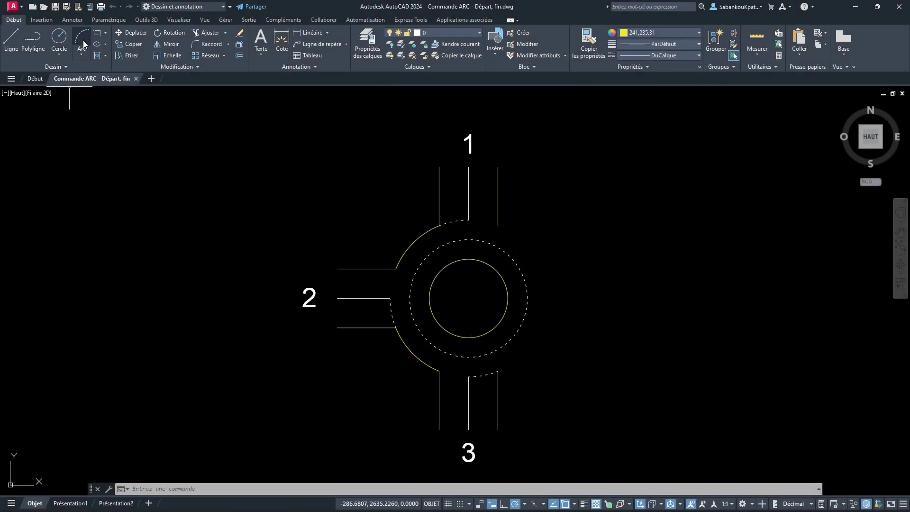
- Draw the right-hand outer arc from road 3's edge to road 1's edge with Start, End, Angle at 136°
left_click(82, 52)
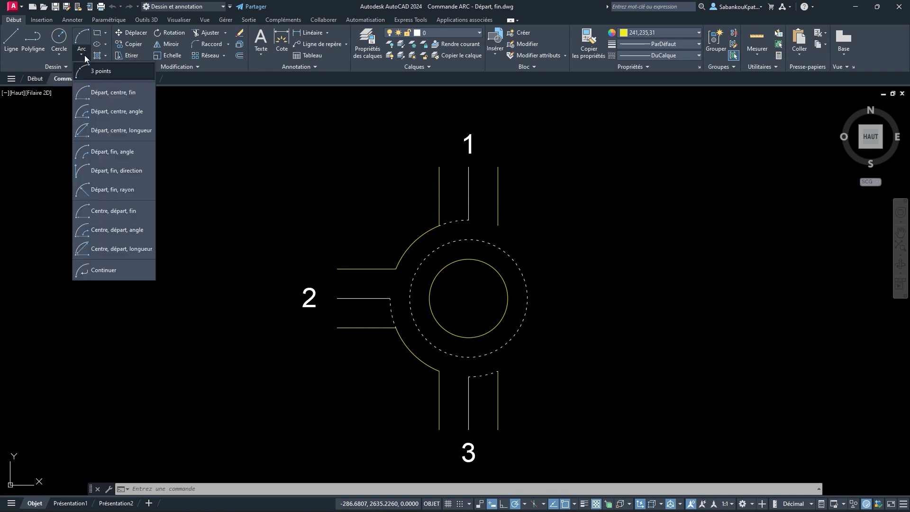
left_click(136, 151)
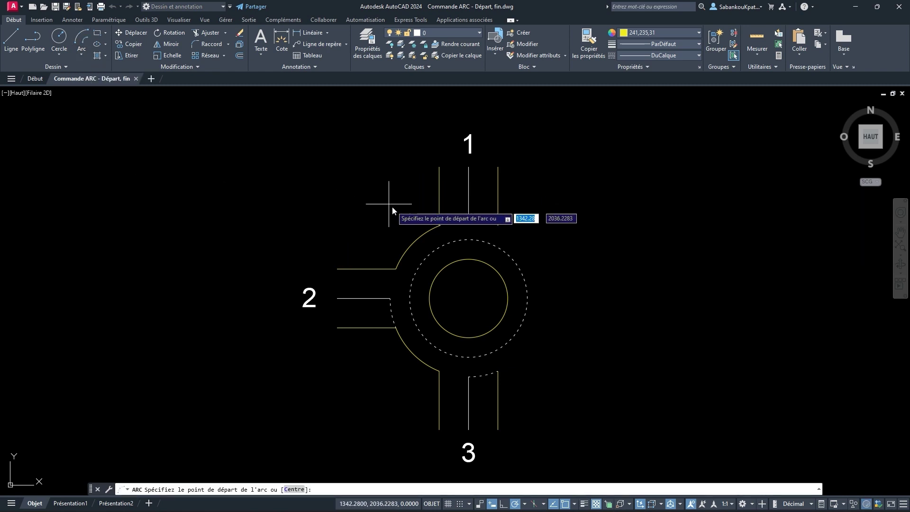
left_click(498, 370)
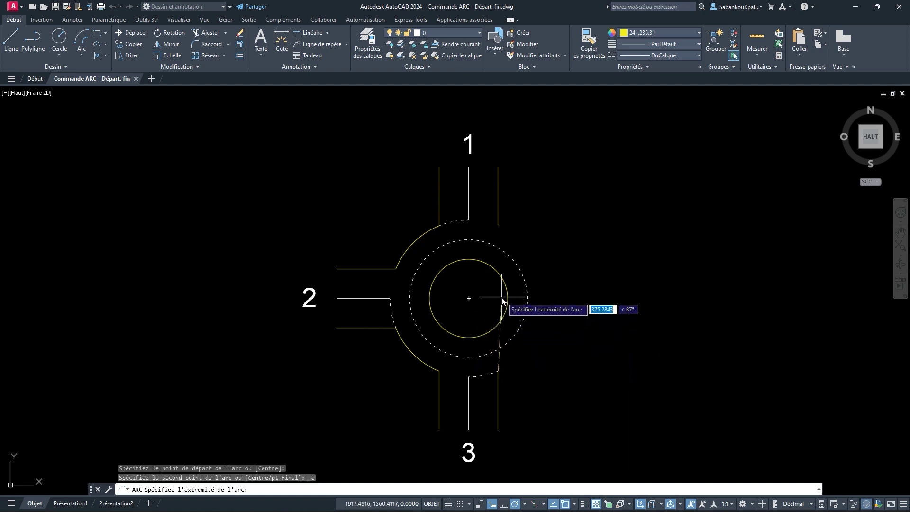
left_click(498, 226)
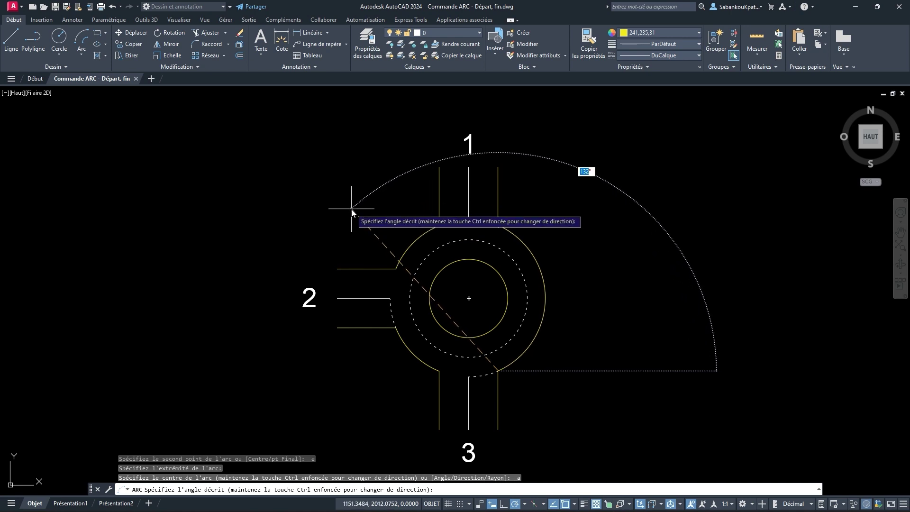
type("136")
key("Return")
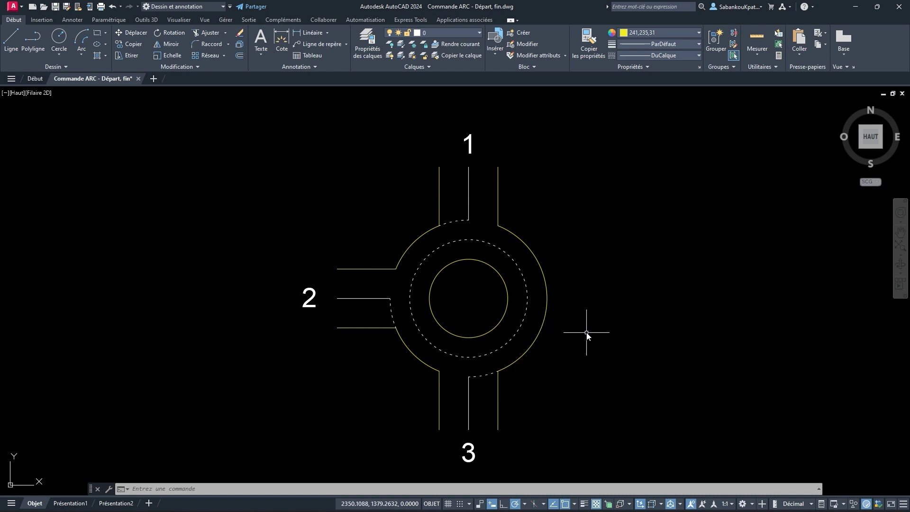
- Delete the newly drawn right-hand outer arc
left_click(546, 310)
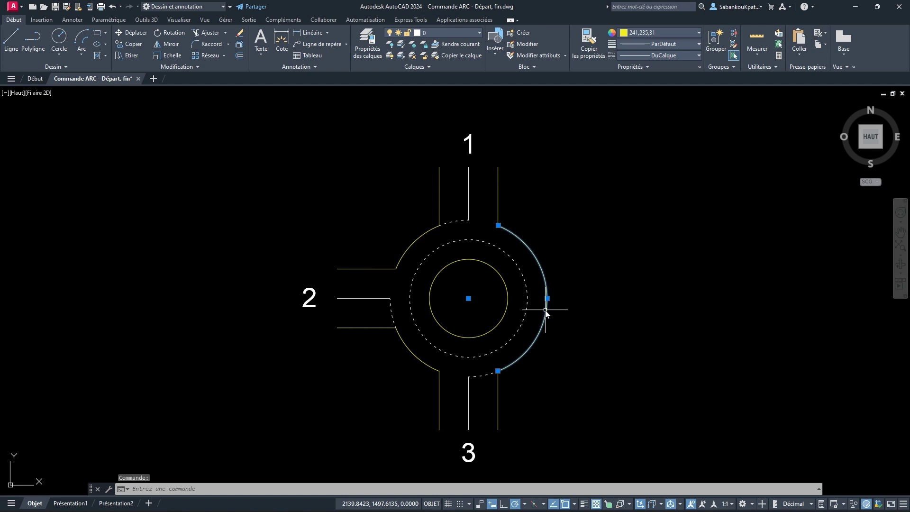
key("Delete")
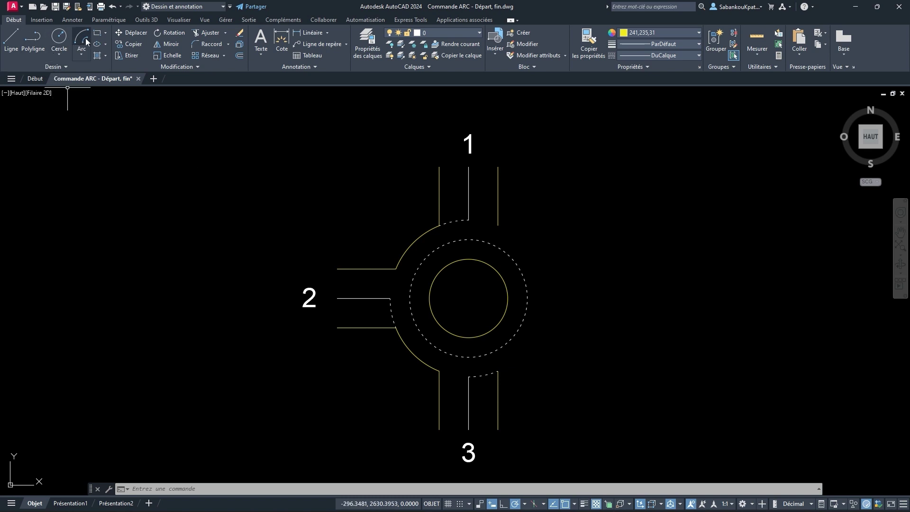
left_click(86, 54)
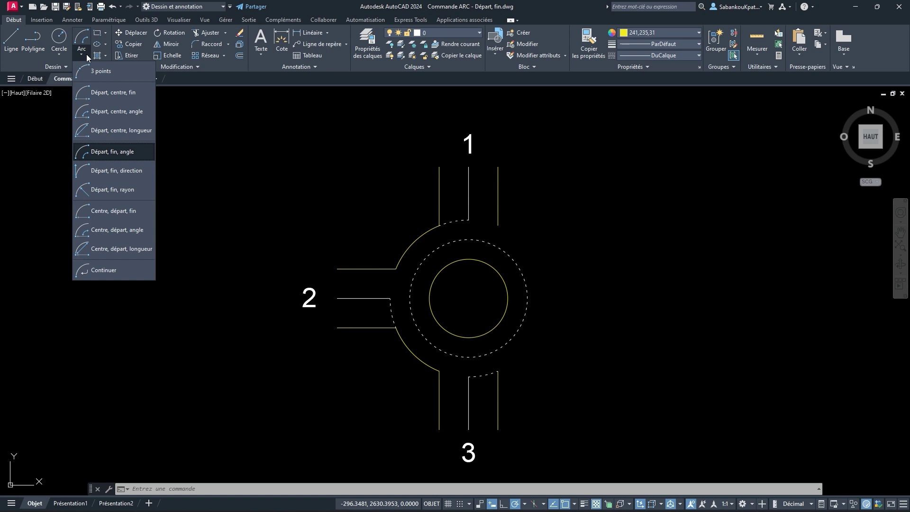
left_click(143, 171)
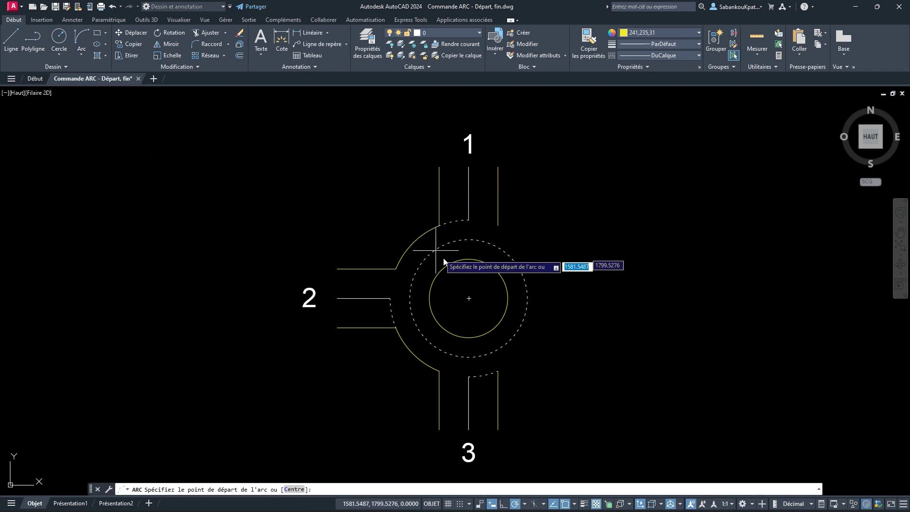
left_click(497, 370)
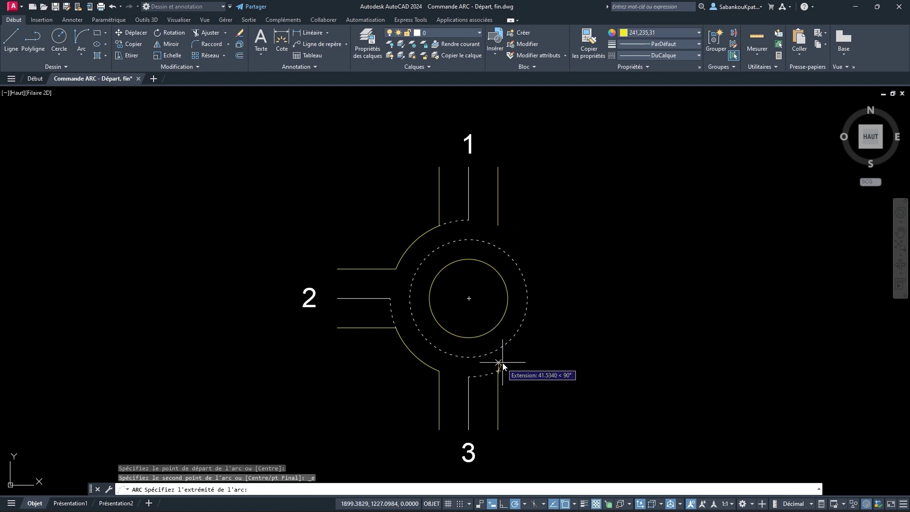
left_click(497, 226)
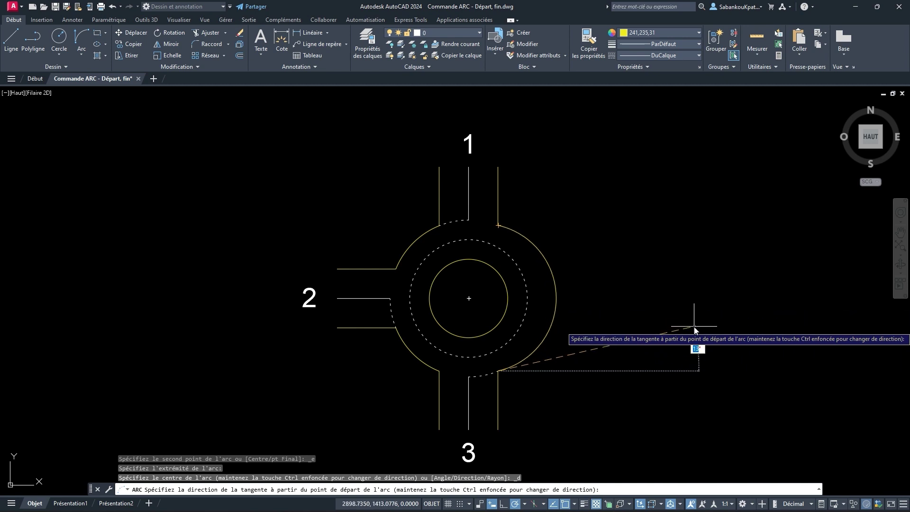
key("Escape")
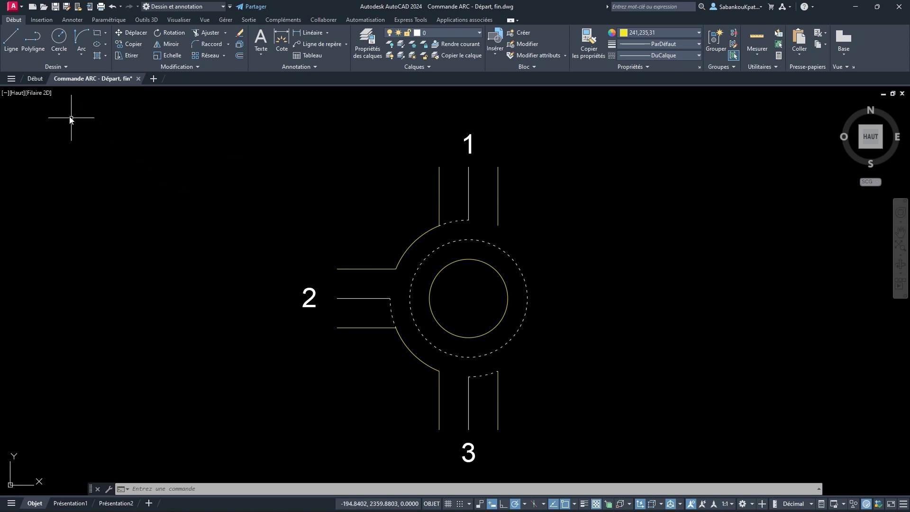
- Draw a radial line from the outer edge endpoint beside road 3 to the roundabout's centre
left_click(11, 41)
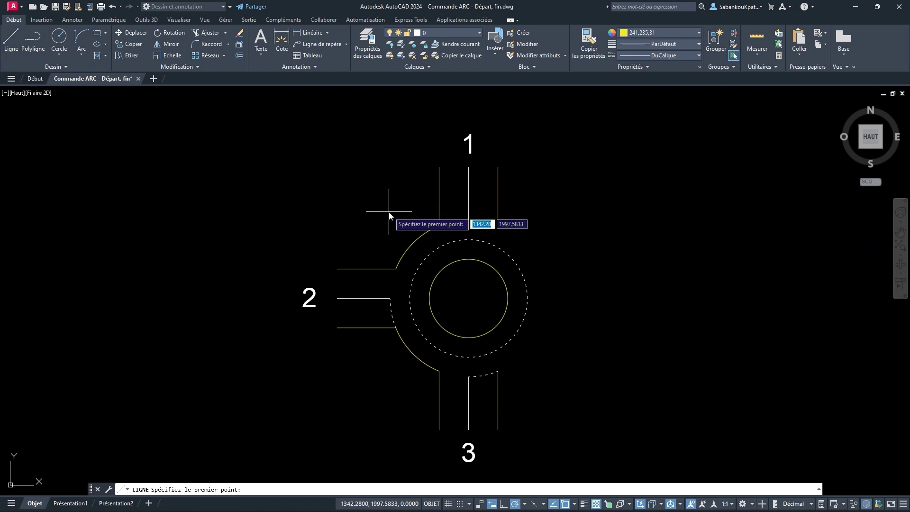
left_click(498, 370)
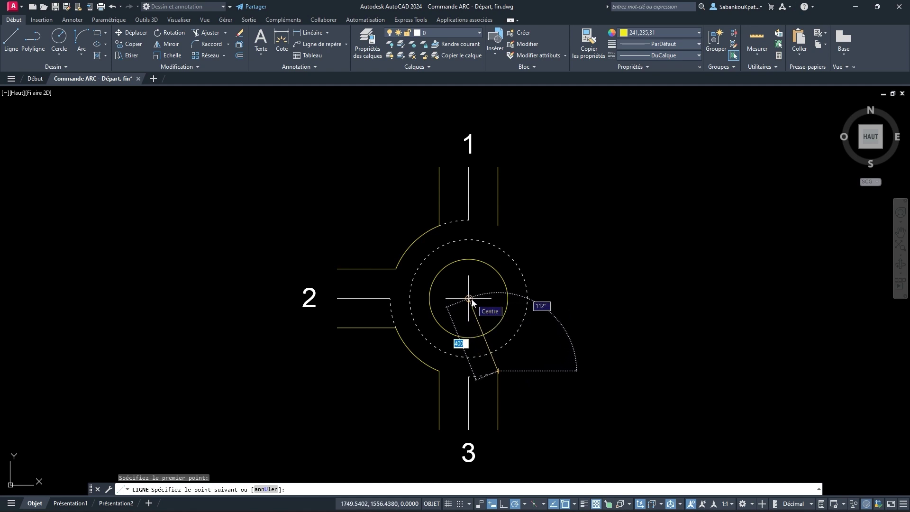
left_click(471, 300)
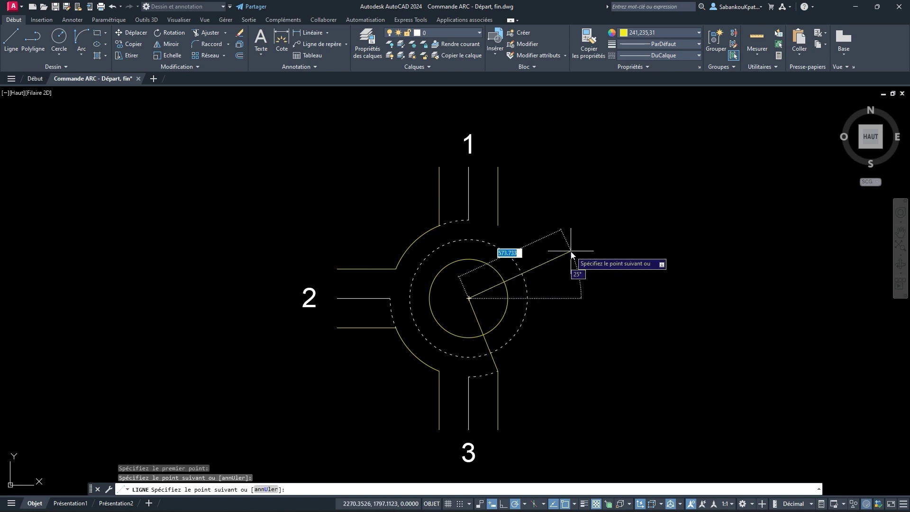
key("Escape")
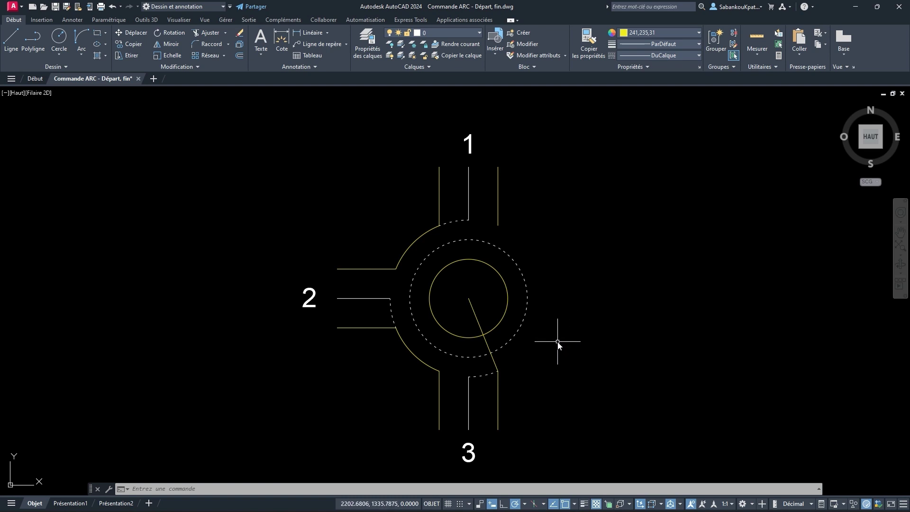
left_click(497, 371)
- Rotate a copy of the radial line a quarter turn about its outer end at road 3
left_click(167, 30)
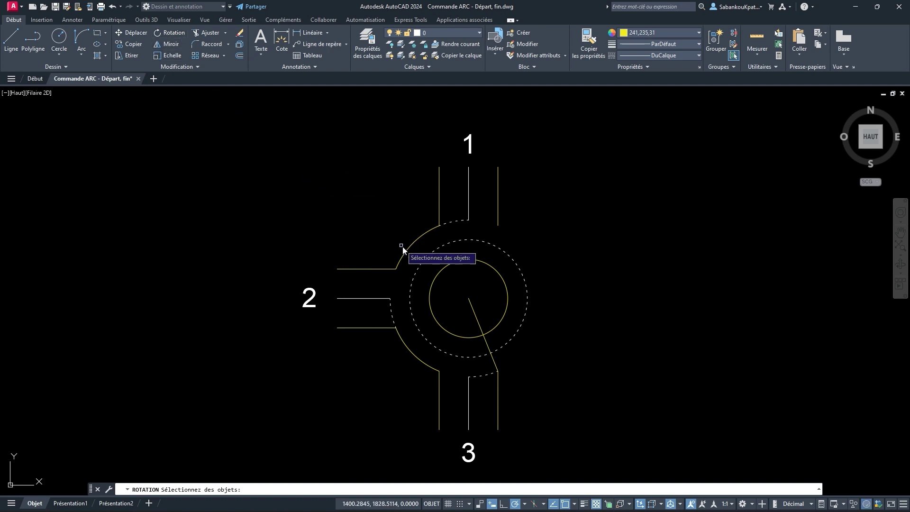
left_click(474, 312)
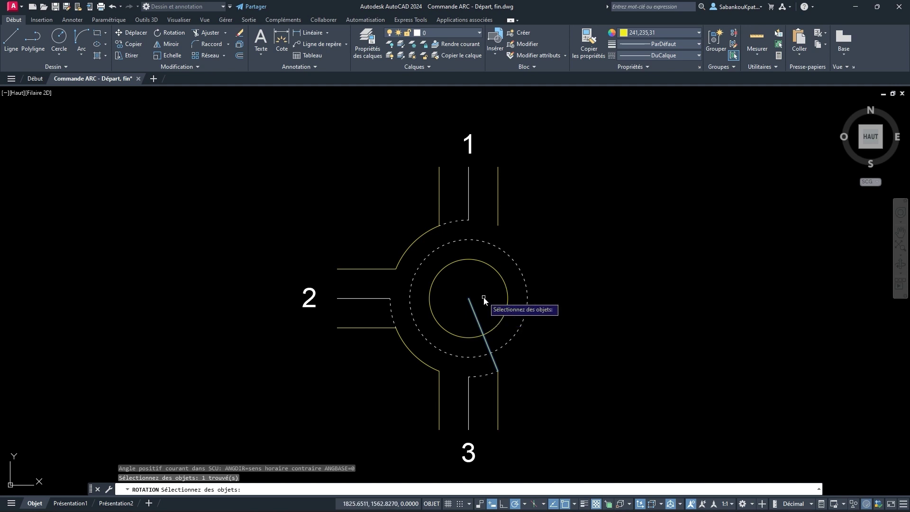
key("Return")
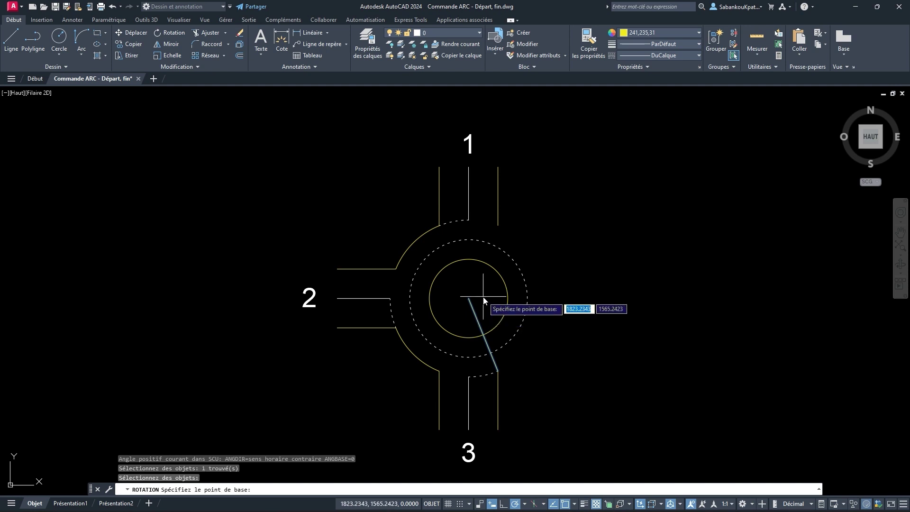
left_click(497, 371)
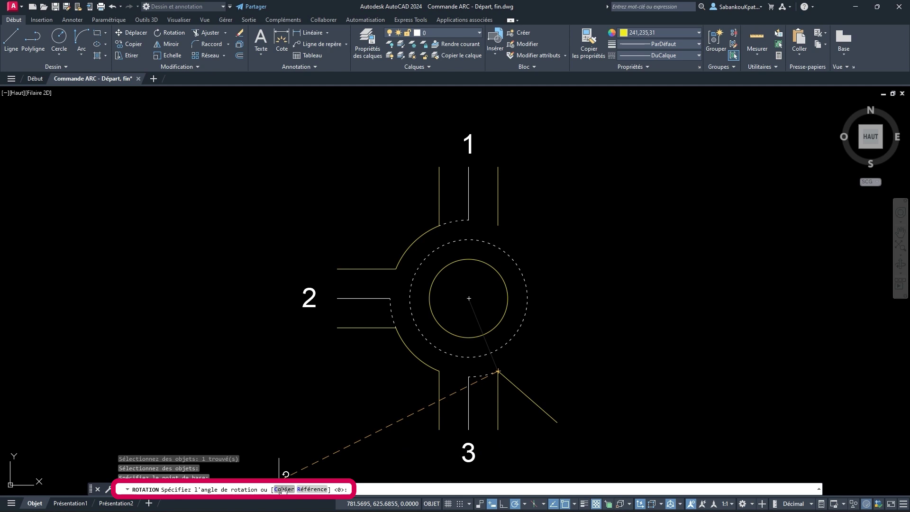
left_click(280, 490)
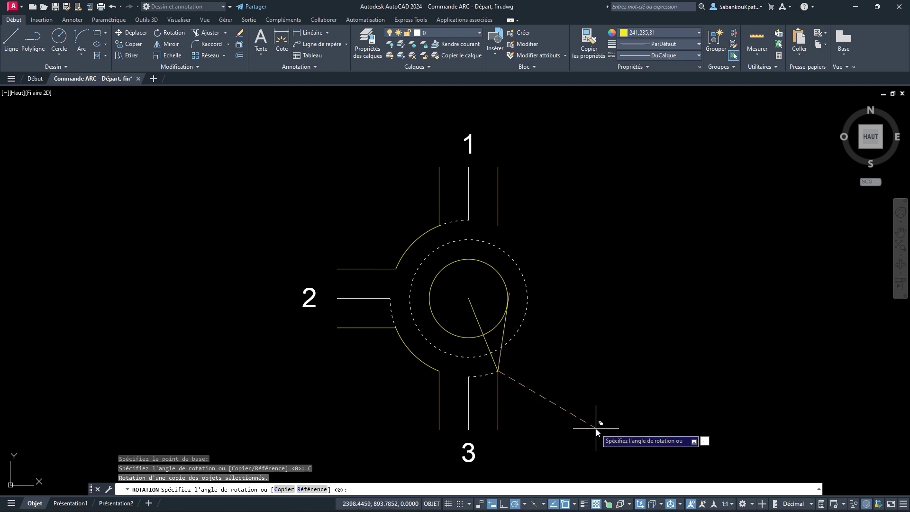
type("-90")
key("Return")
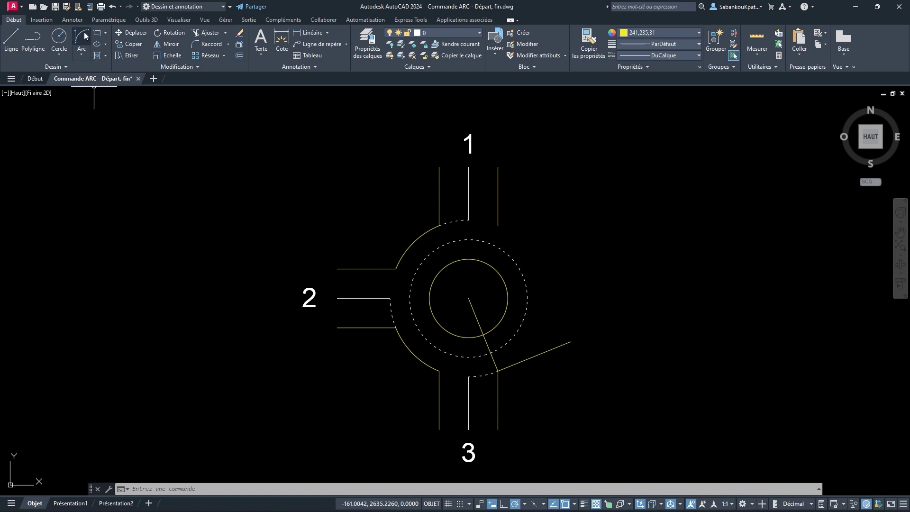
- Draw the outer arc from road 3 to road 1 using Start, End, Direction along the tangent line
left_click(84, 55)
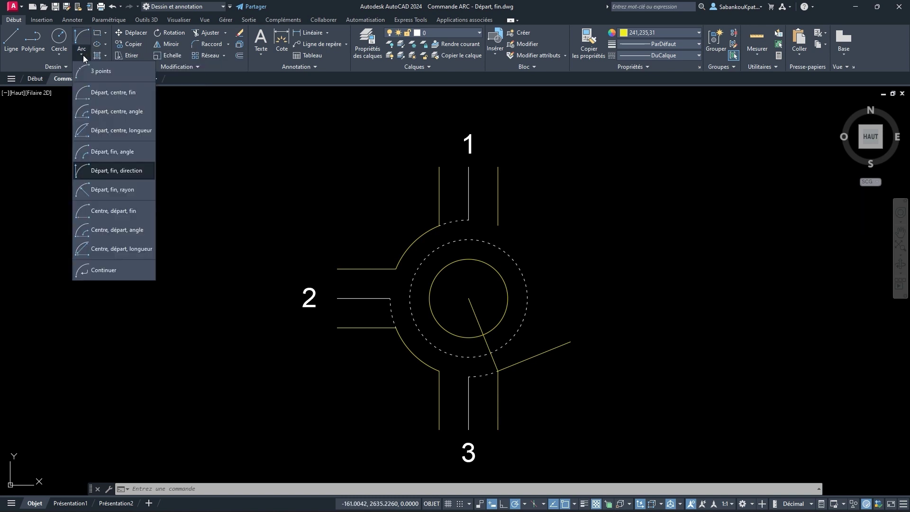
left_click(129, 170)
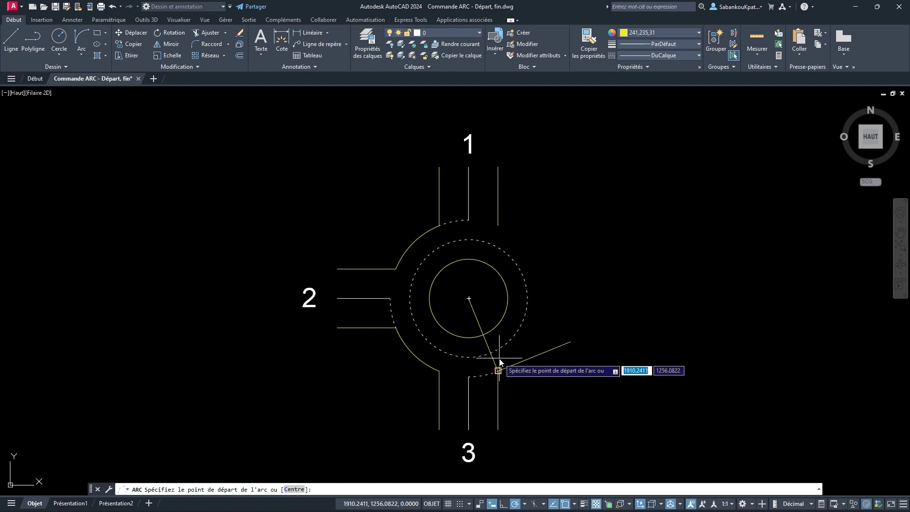
left_click(497, 370)
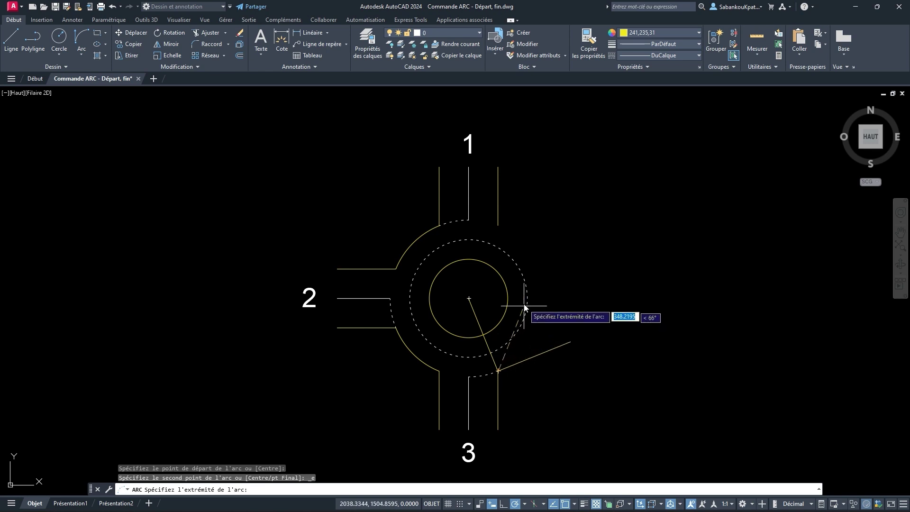
left_click(498, 225)
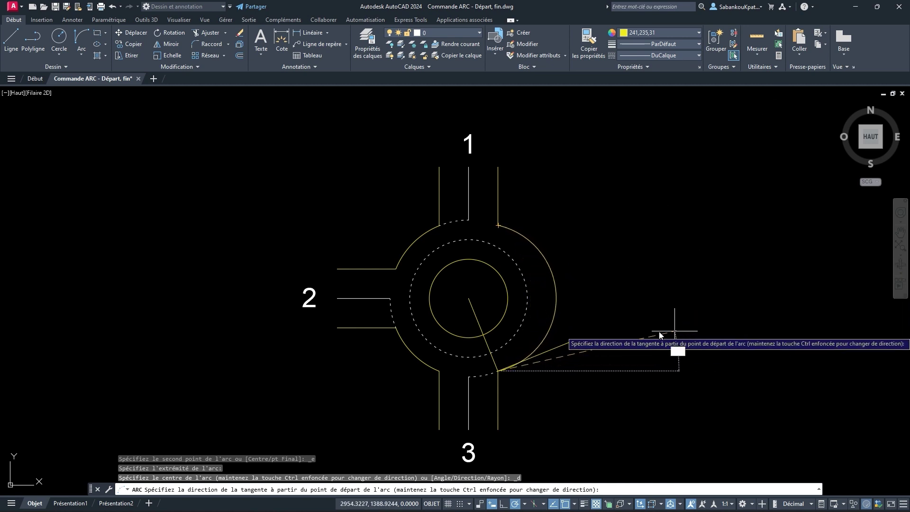
left_click(570, 341)
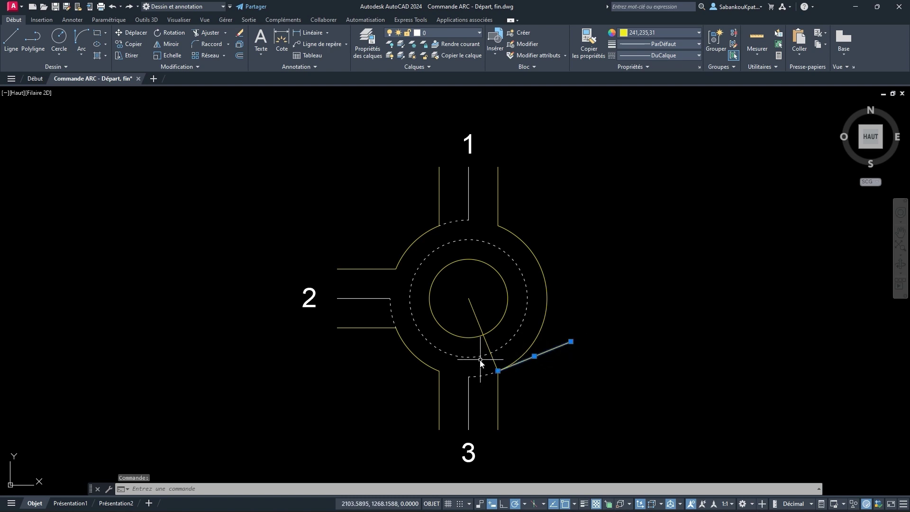
- Delete the radial and tangent construction lines and the right-hand outer arc
left_click(486, 346)
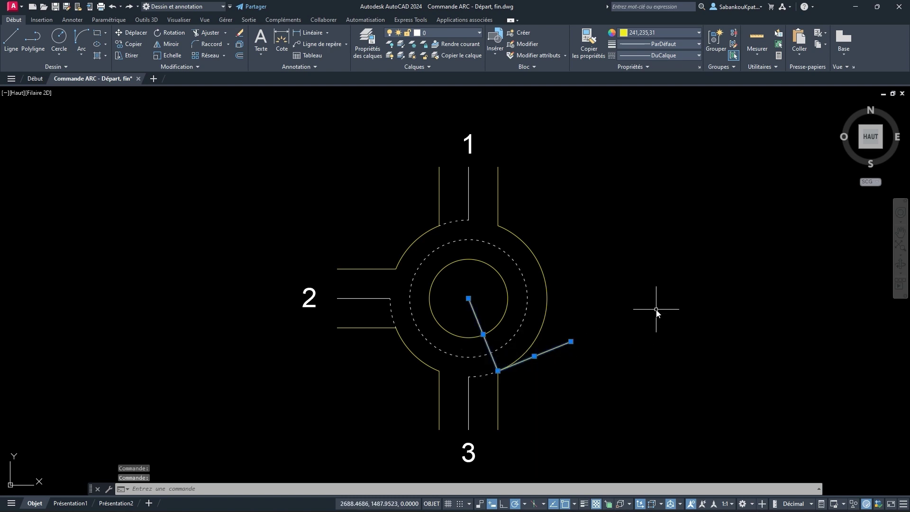
key("Delete")
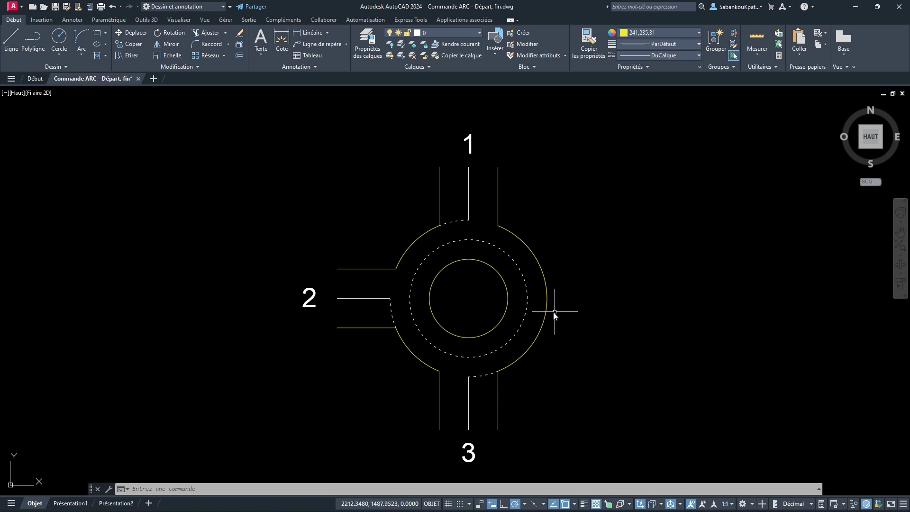
left_click(546, 311)
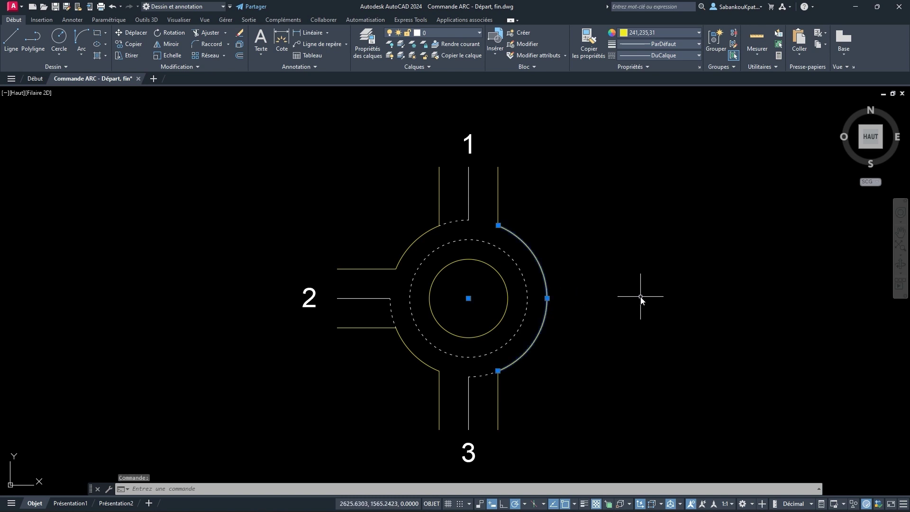
key("Delete")
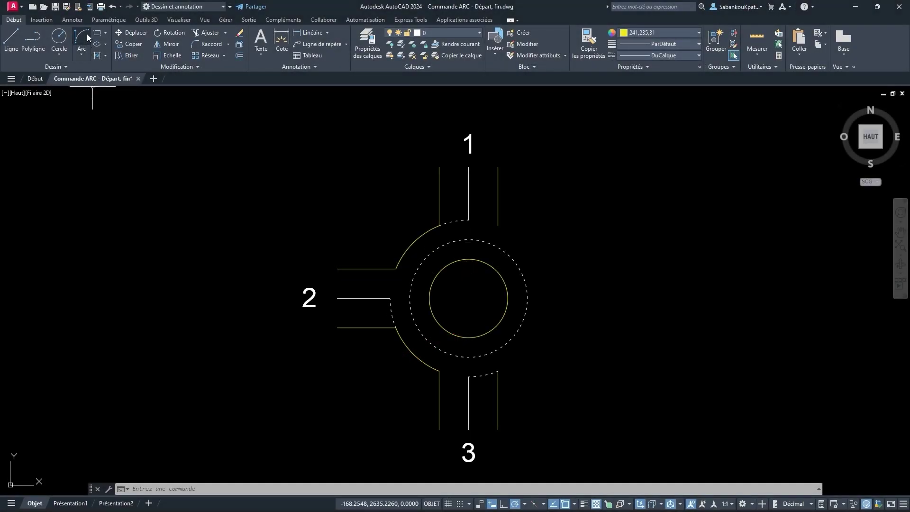
- Redraw the right-hand outer arc from road 3's edge to road 1's edge using Start, End, Radius
left_click(86, 54)
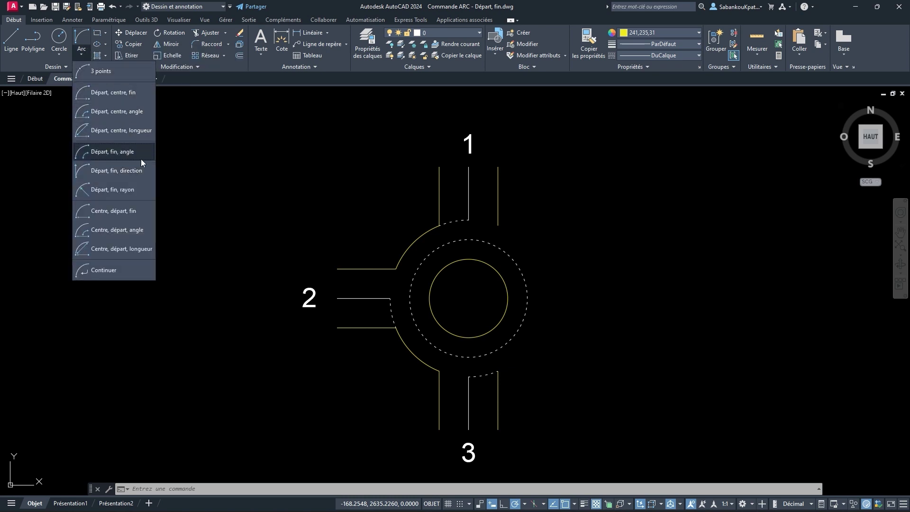
left_click(139, 189)
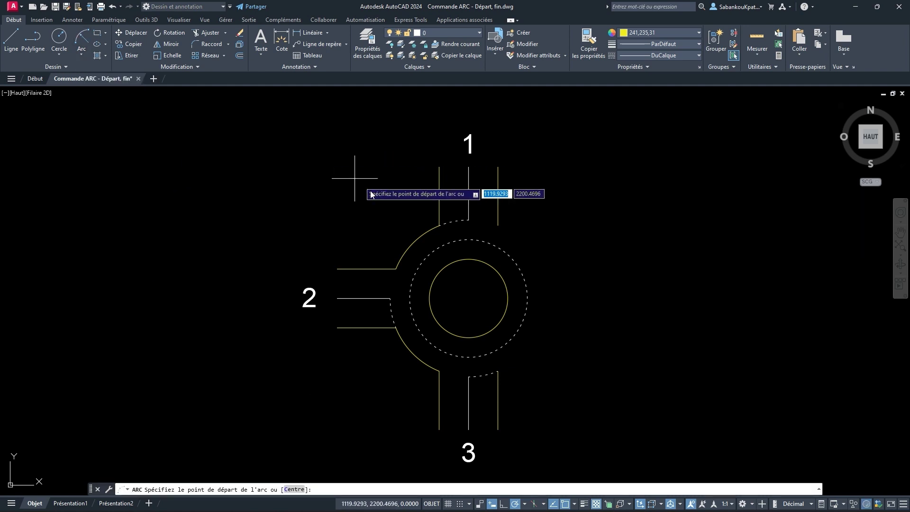
left_click(498, 372)
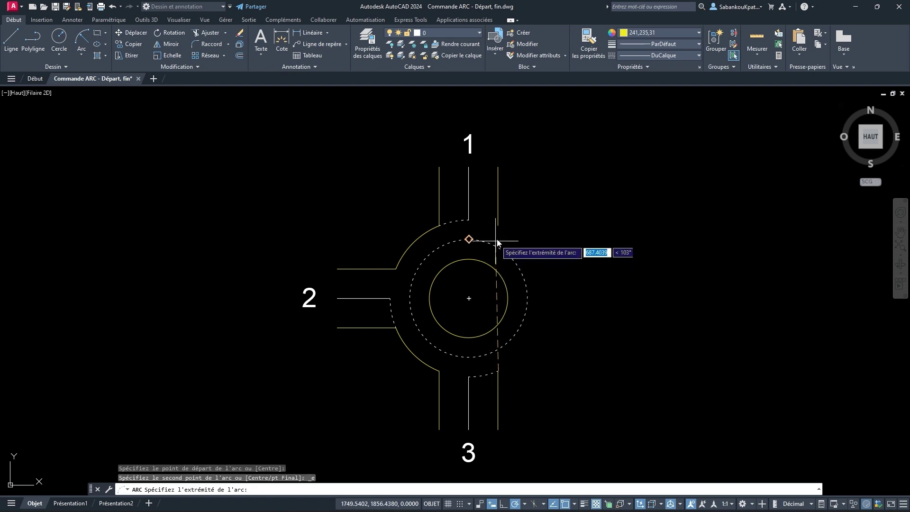
left_click(498, 225)
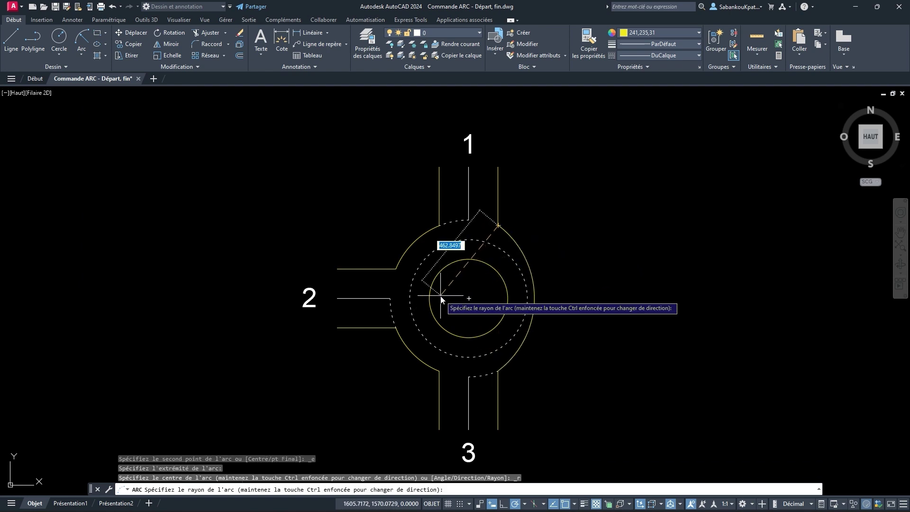
left_click(469, 302)
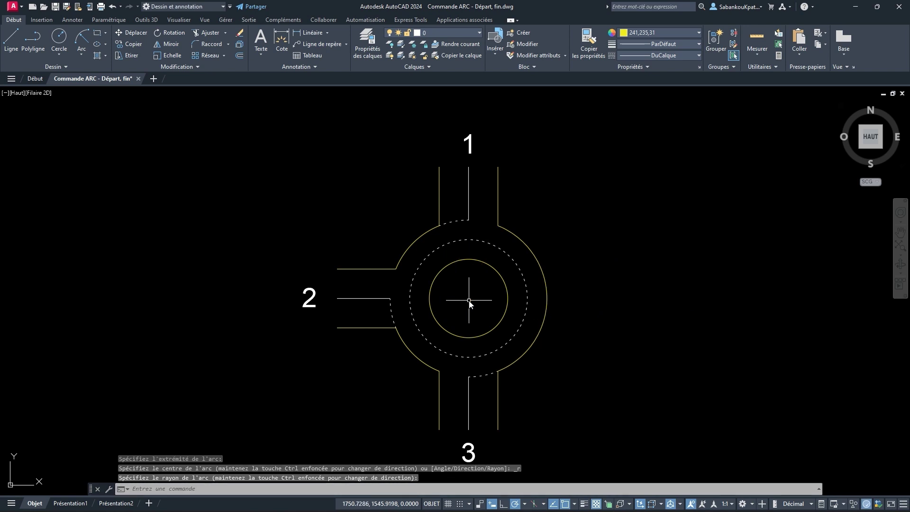